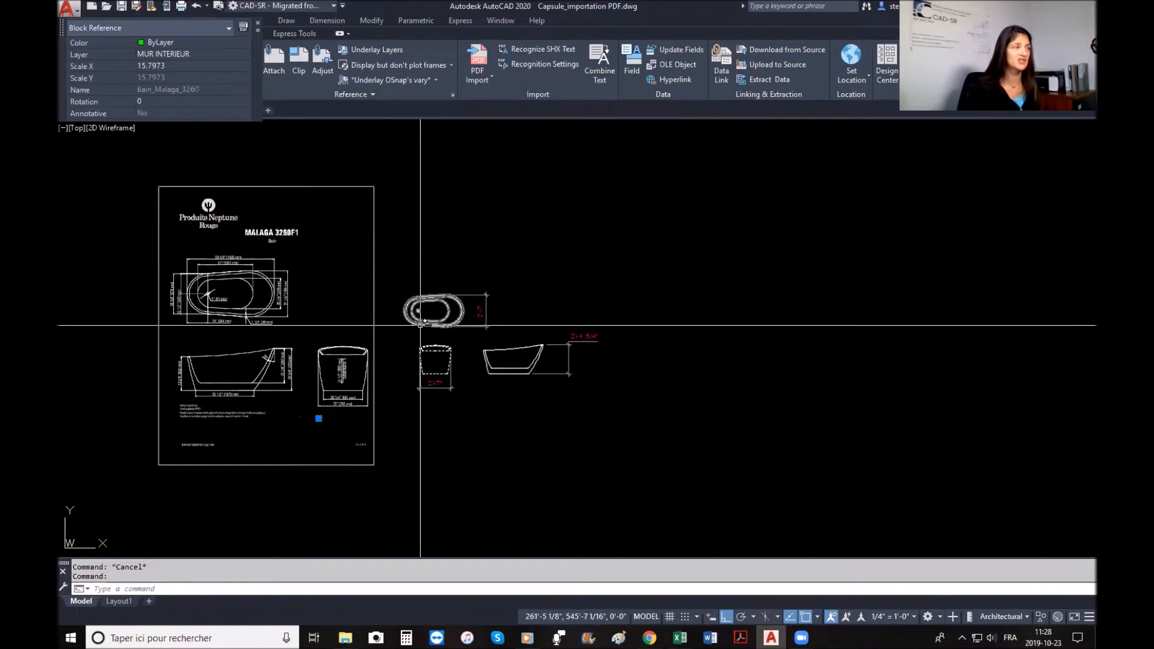
click(427, 297)
click(520, 348)
key(Escape)
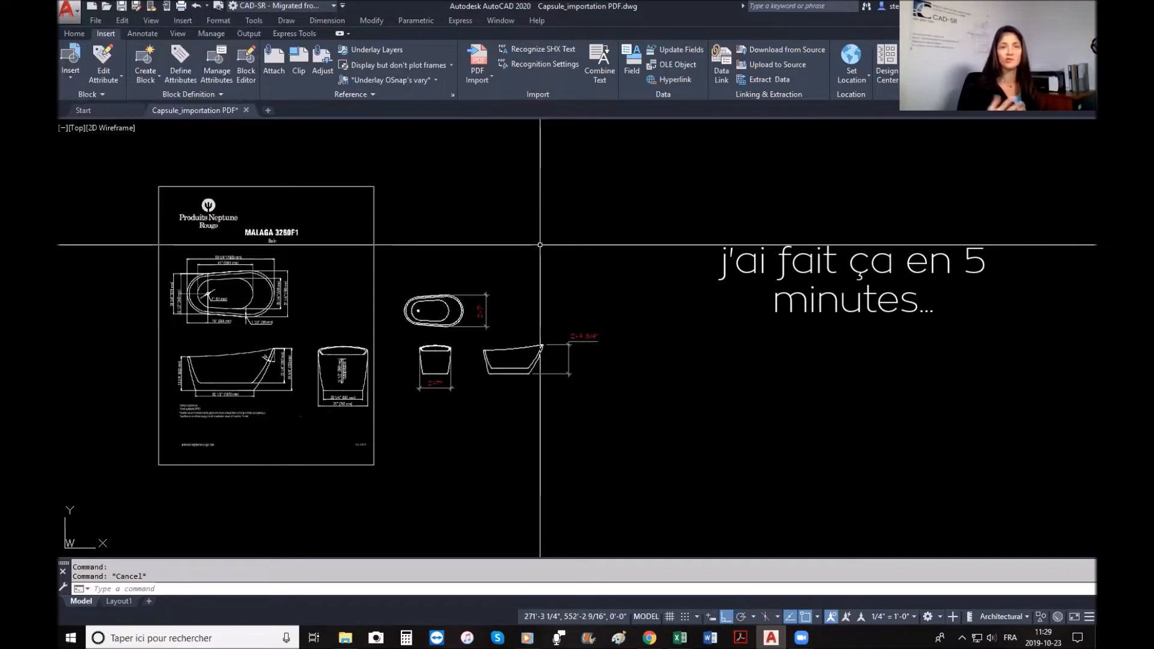
key(Escape)
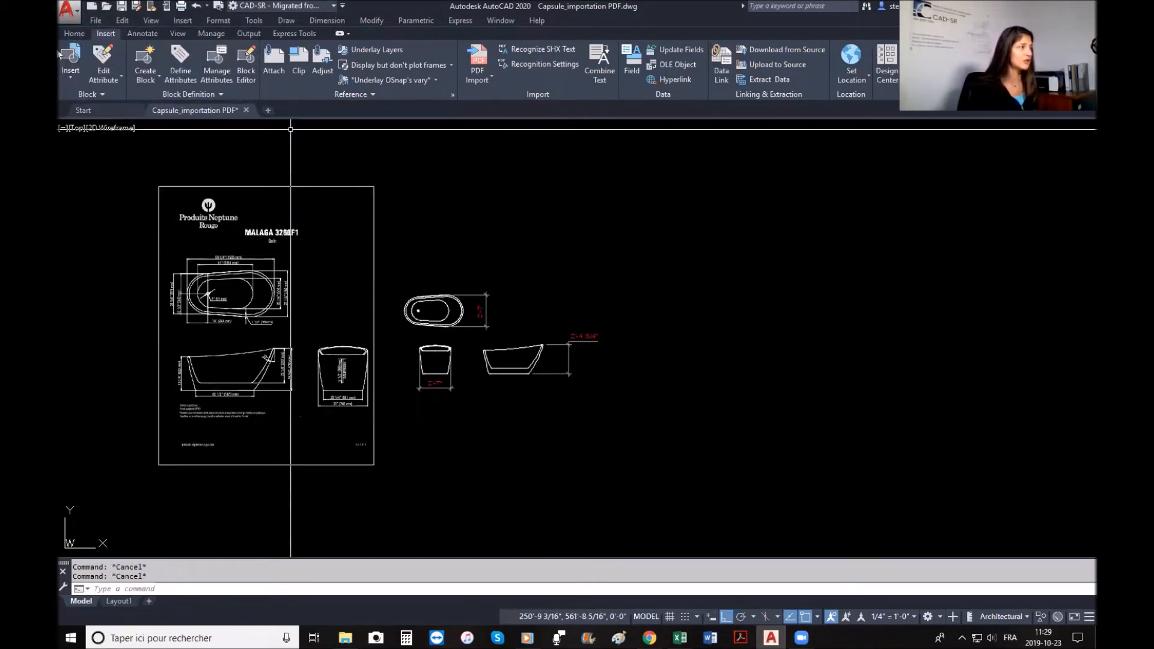
Import page 2 of Bain_Malaga_3260.pdf as a block at scale 1, without lineweight properties, beside the existing tub drawings.
click(478, 62)
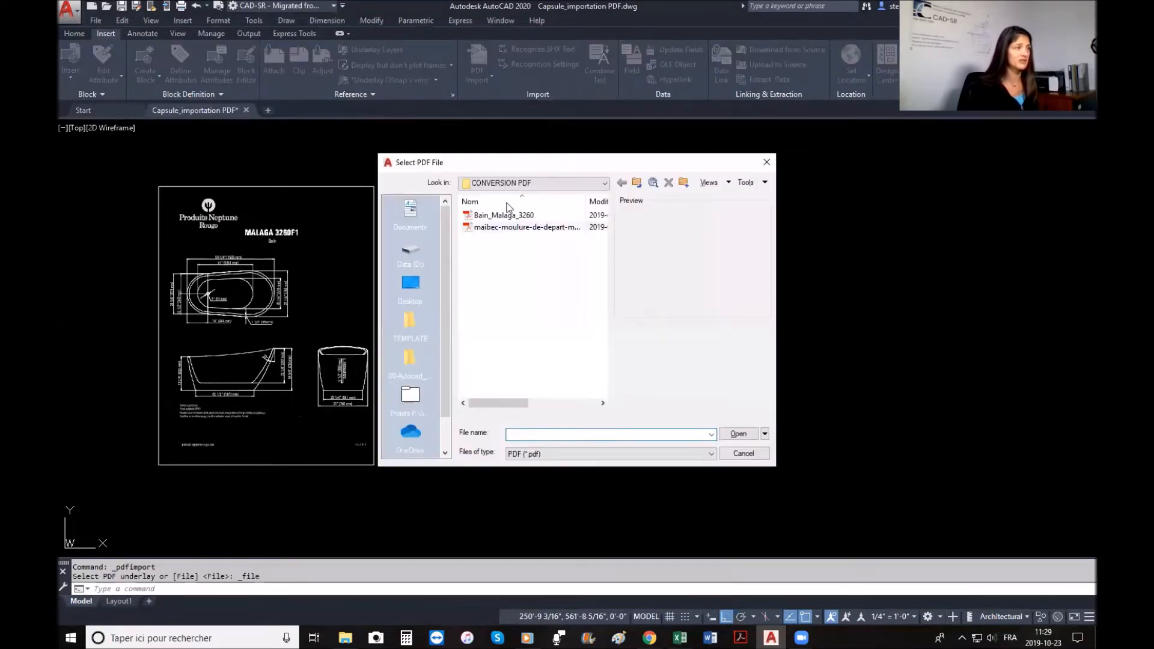
click(499, 216)
click(739, 434)
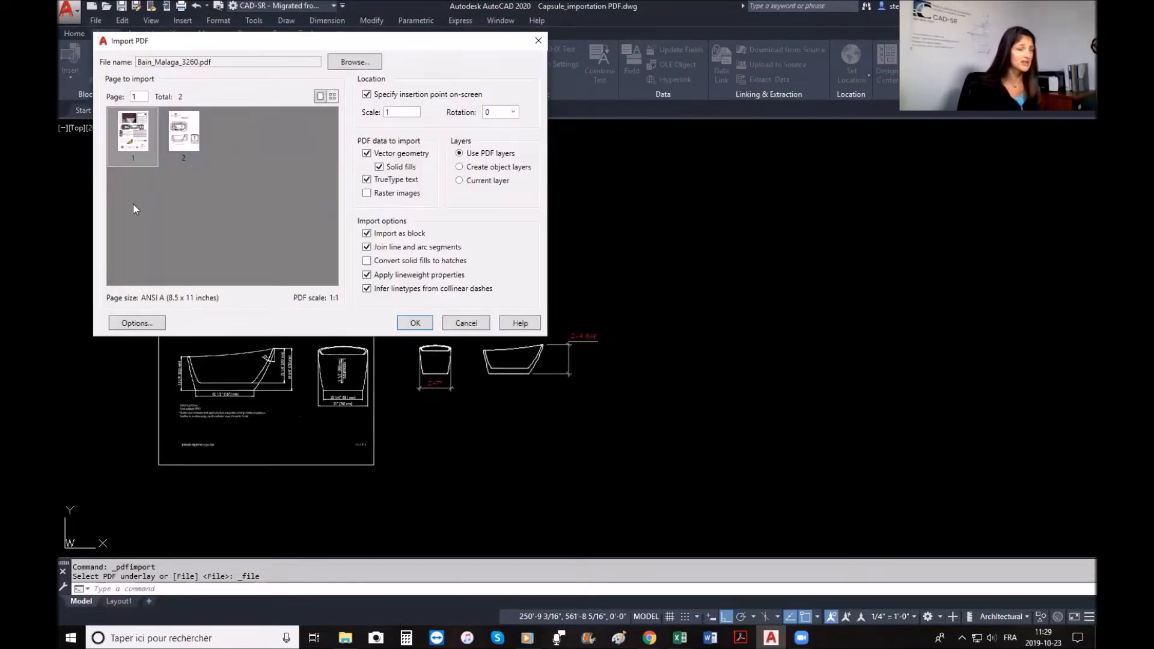
click(188, 136)
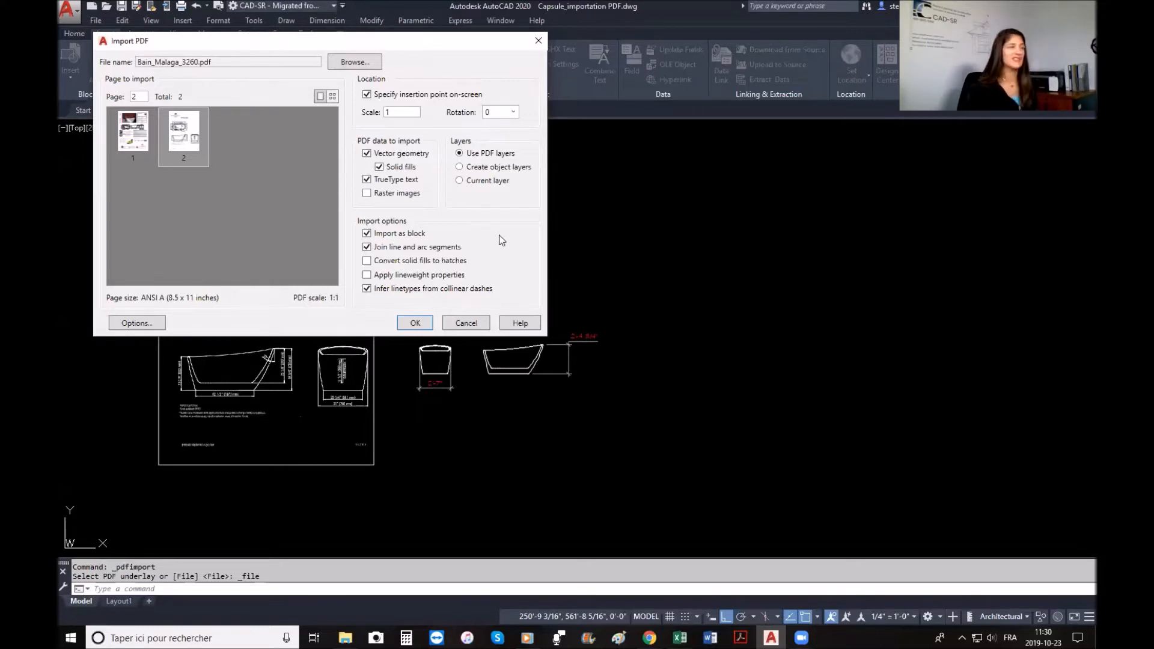
click(422, 324)
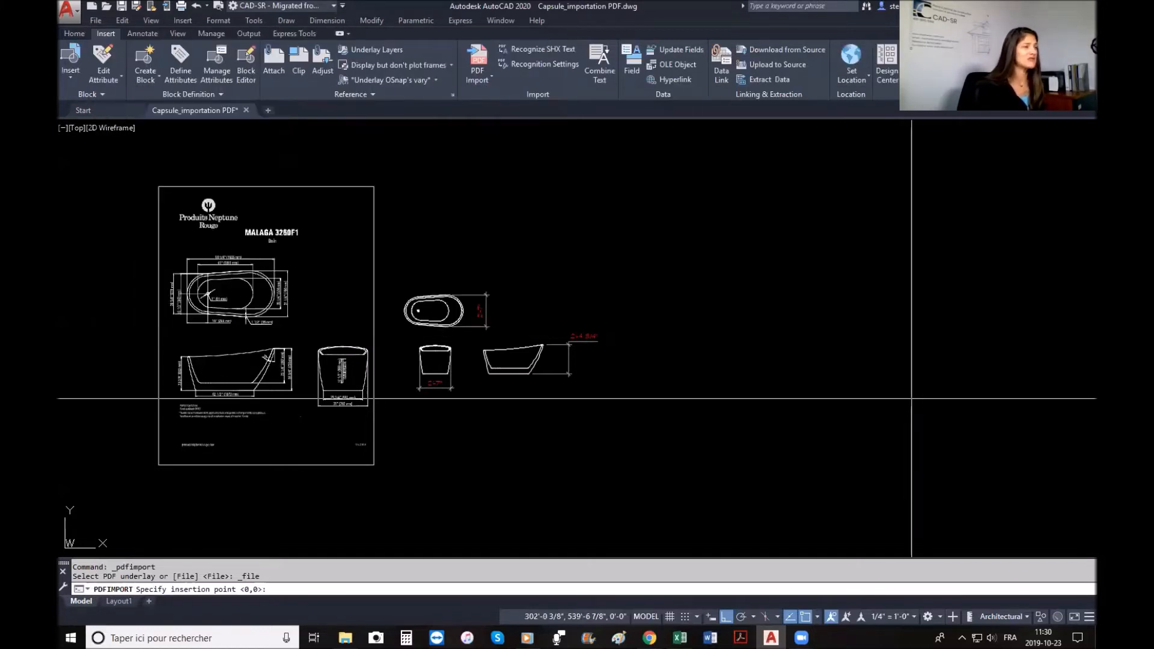
click(694, 380)
Open the newly imported Malaga tub block in the Block Editor.
scroll(734, 395, down, 2)
middle_drag(799, 394, 672, 336)
click(660, 276)
click(551, 377)
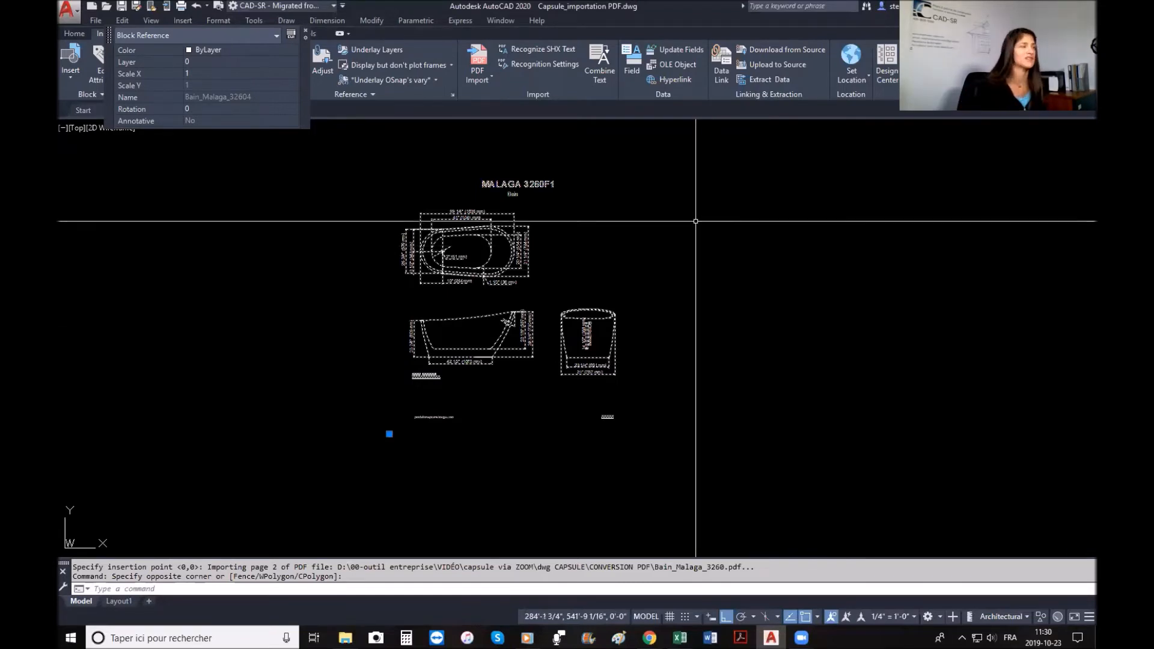
right_click(502, 242)
click(535, 295)
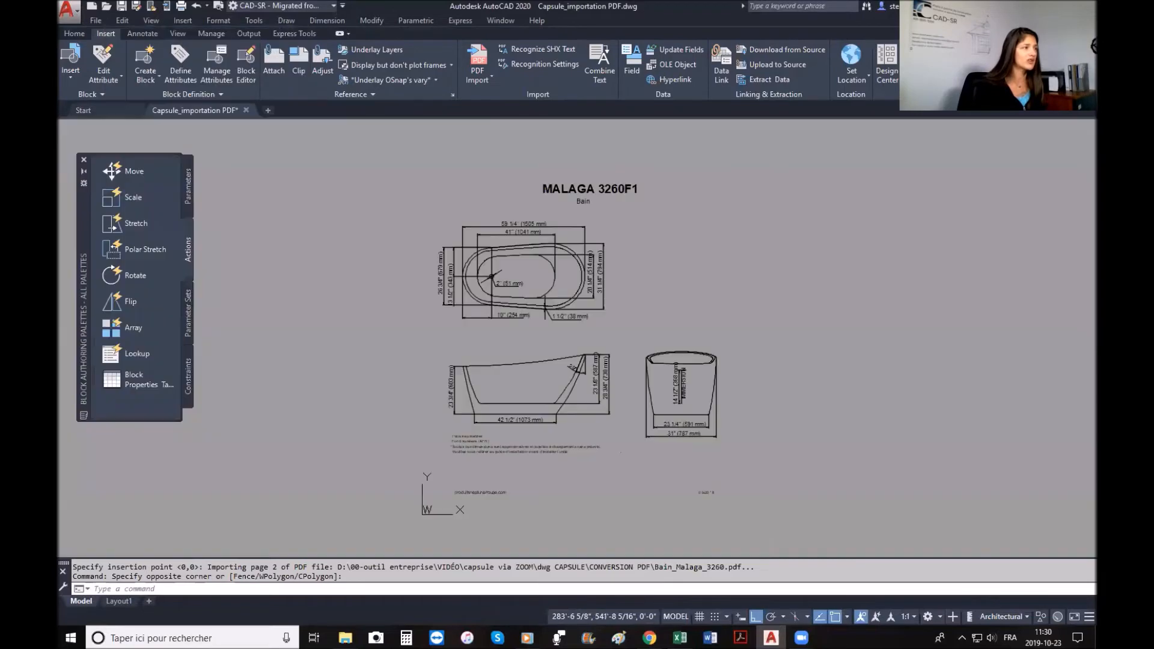
Inspect how the rim polyline of the tub's end view is segmented.
scroll(715, 297, up, 5)
scroll(715, 298, up, 3)
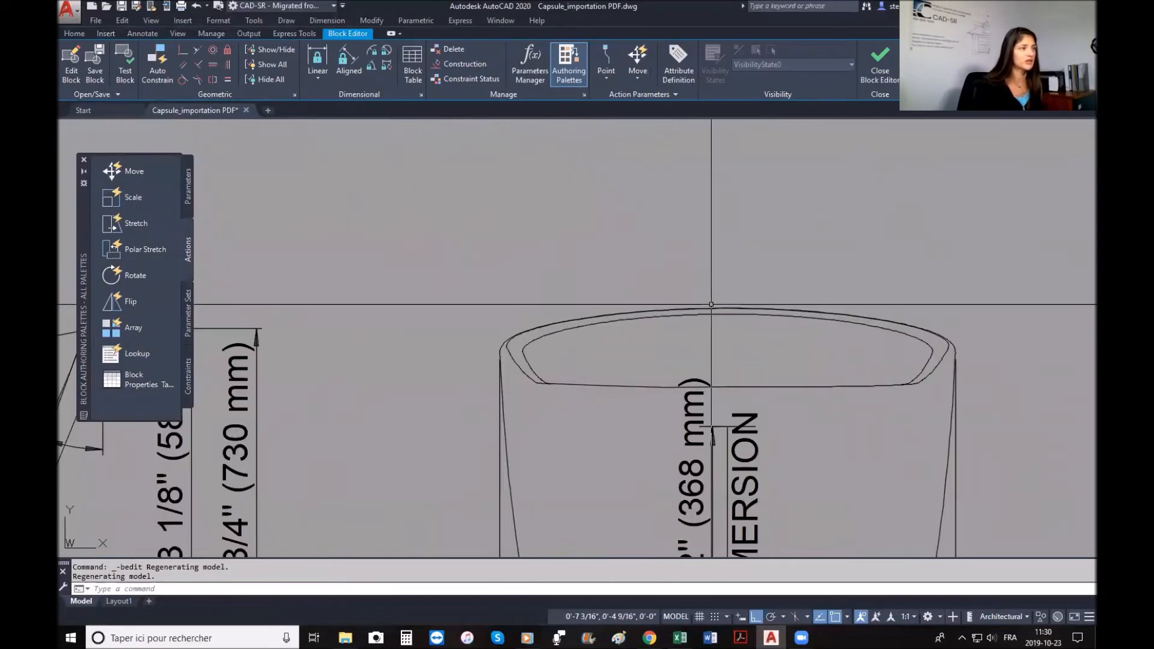
click(775, 309)
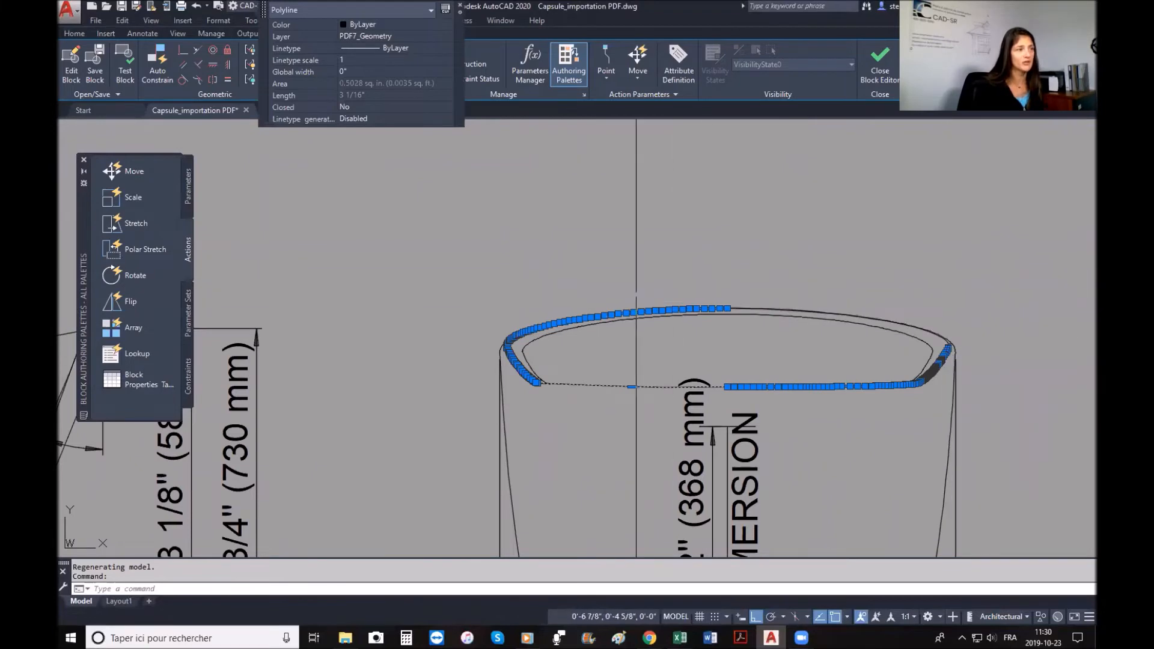
scroll(636, 301, up, 4)
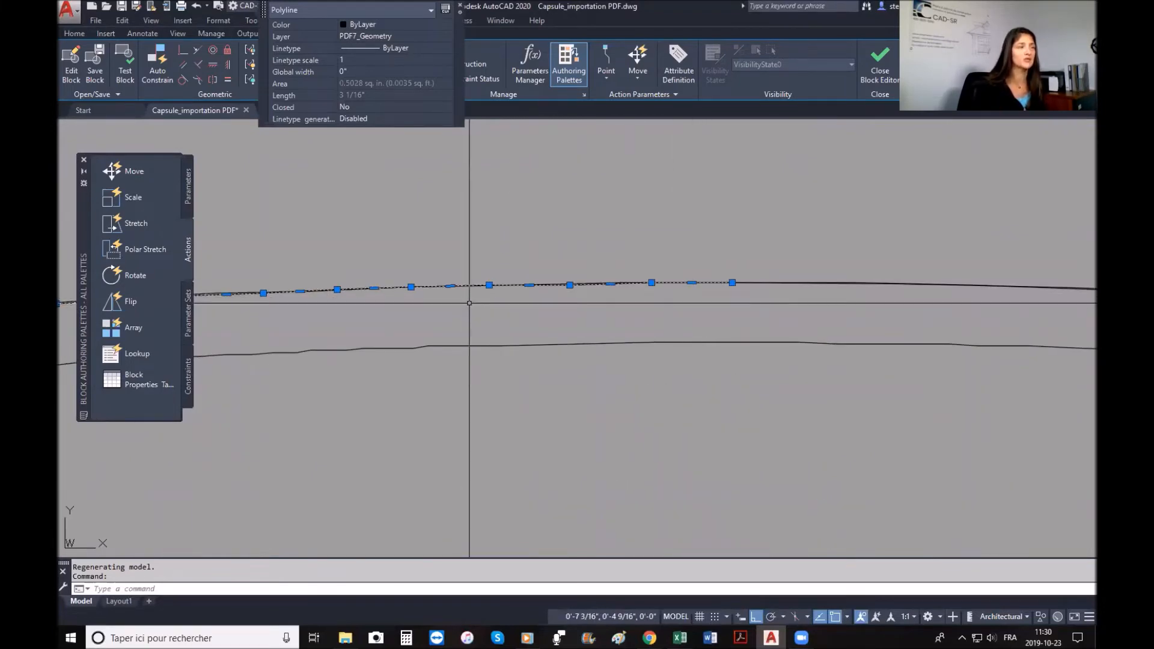
scroll(502, 292, down, 4)
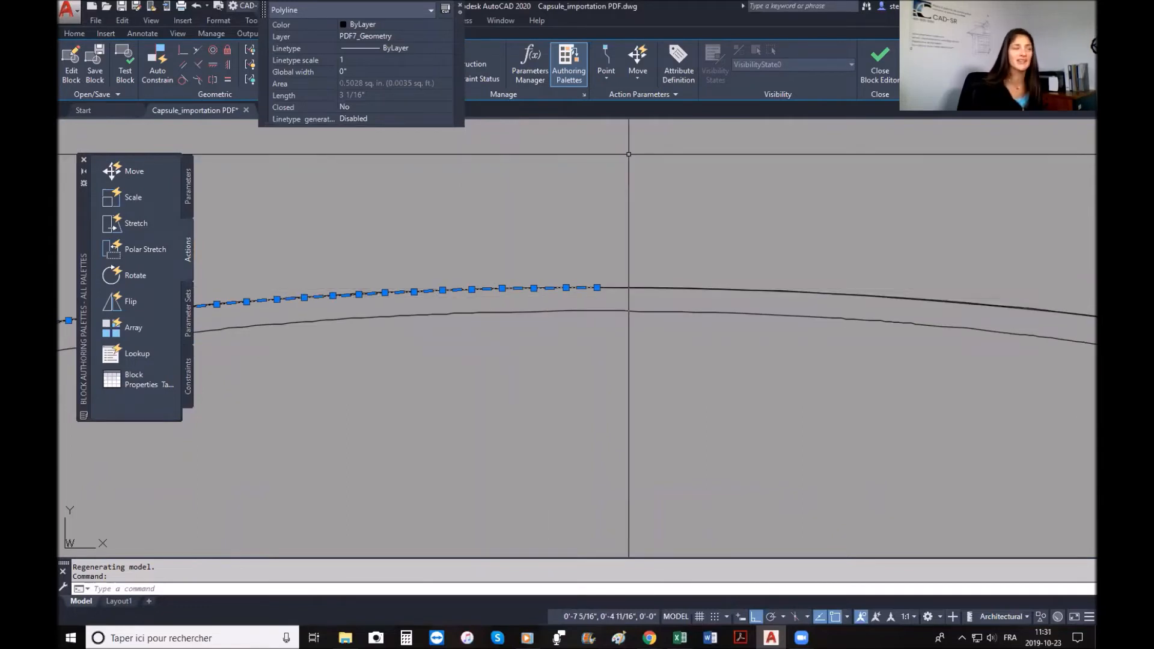
key(Escape)
scroll(630, 315, down, 4)
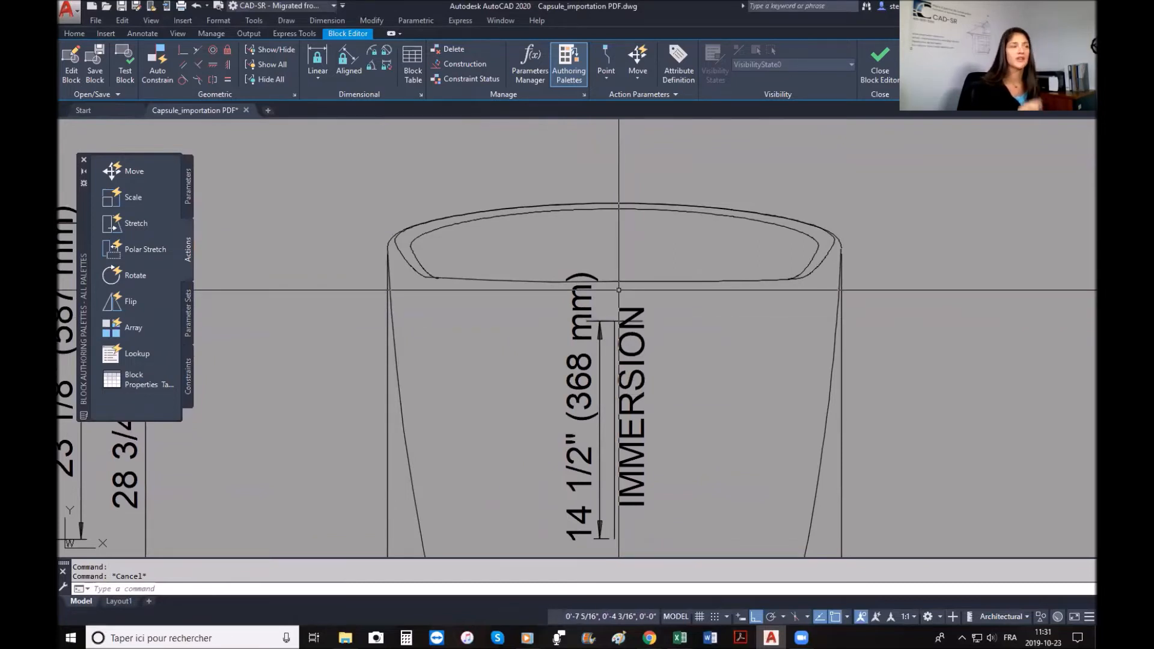
scroll(618, 289, down, 4)
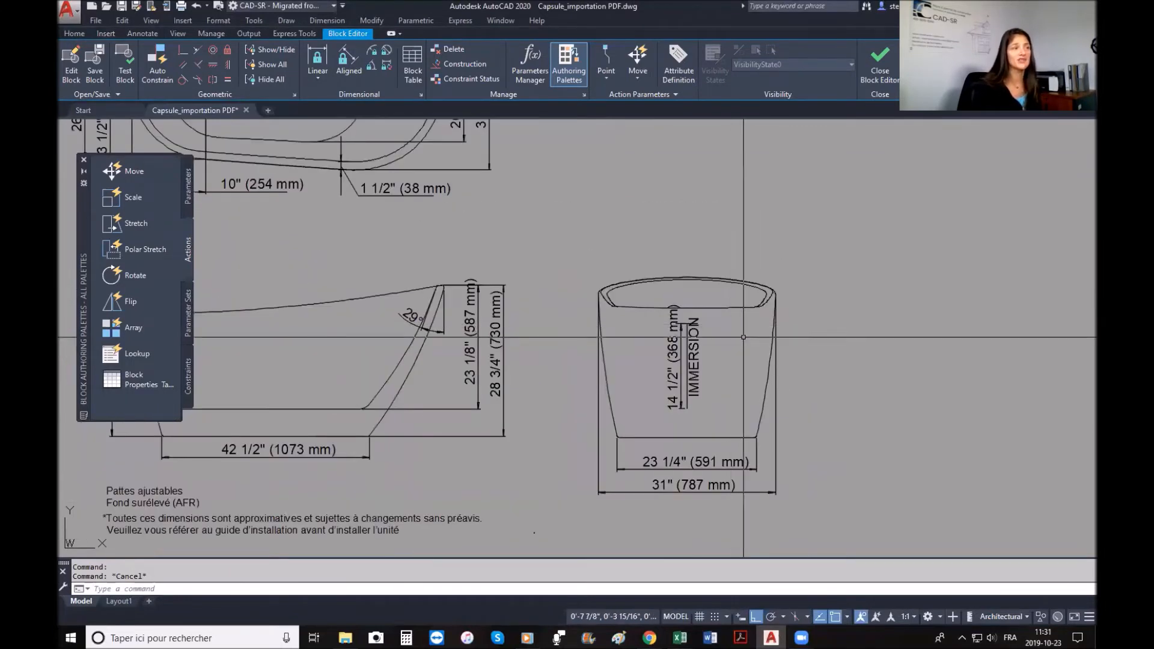
Delete the 14 1/2" immersion dimension and its text from inside the tub's end view.
scroll(743, 338, up, 2)
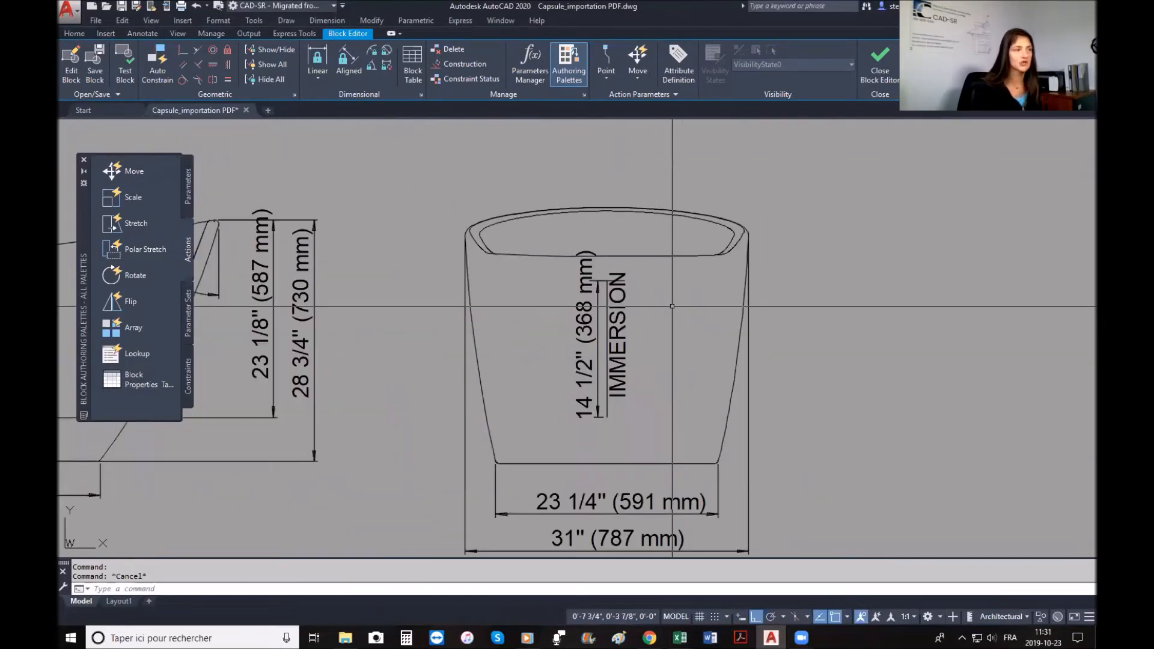
click(662, 266)
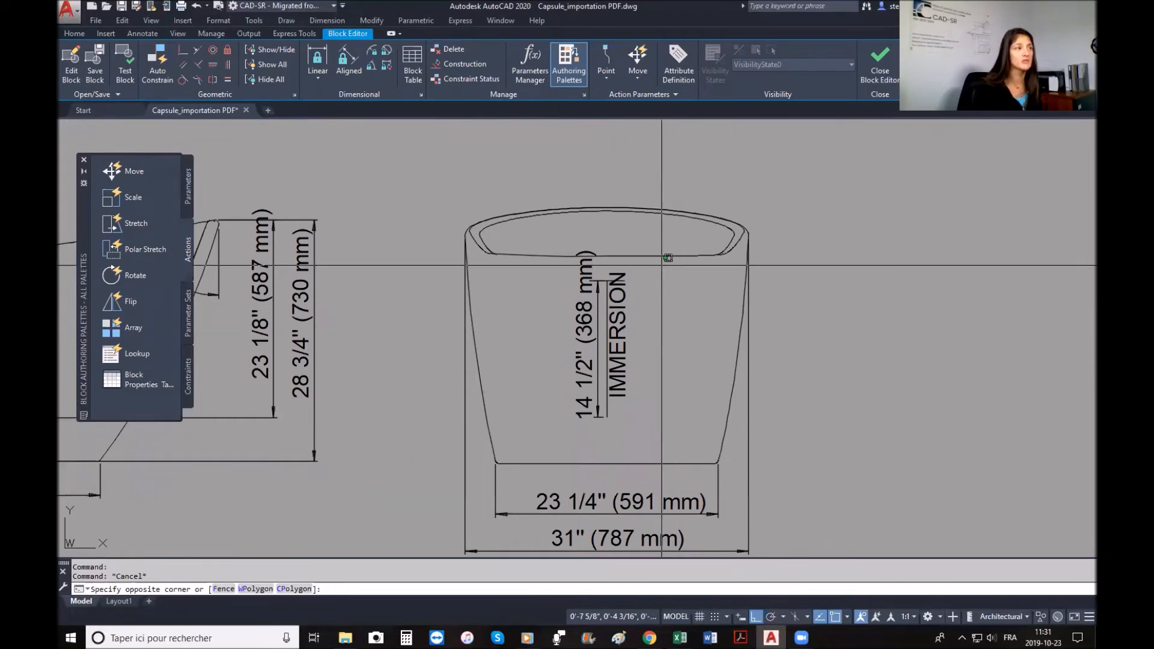
click(559, 425)
key(Delete)
Examine the line and arrowhead of the 23 1/4" width dimension below the tub's end view.
scroll(672, 380, down, 3)
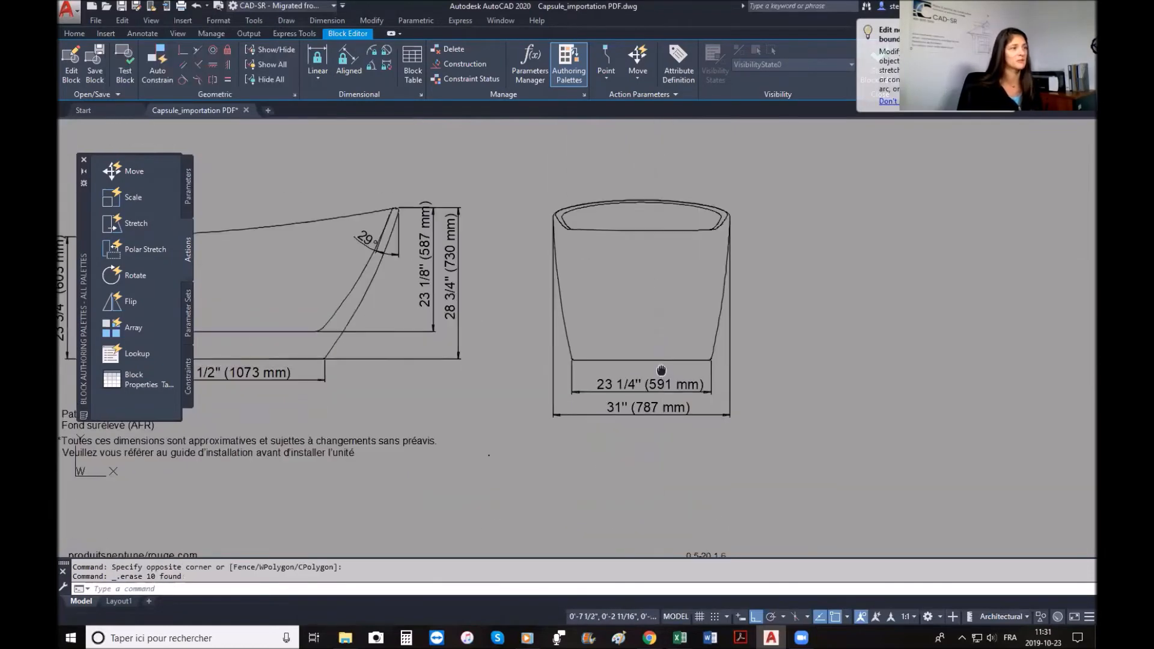
scroll(698, 344, up, 5)
click(497, 389)
key(Escape)
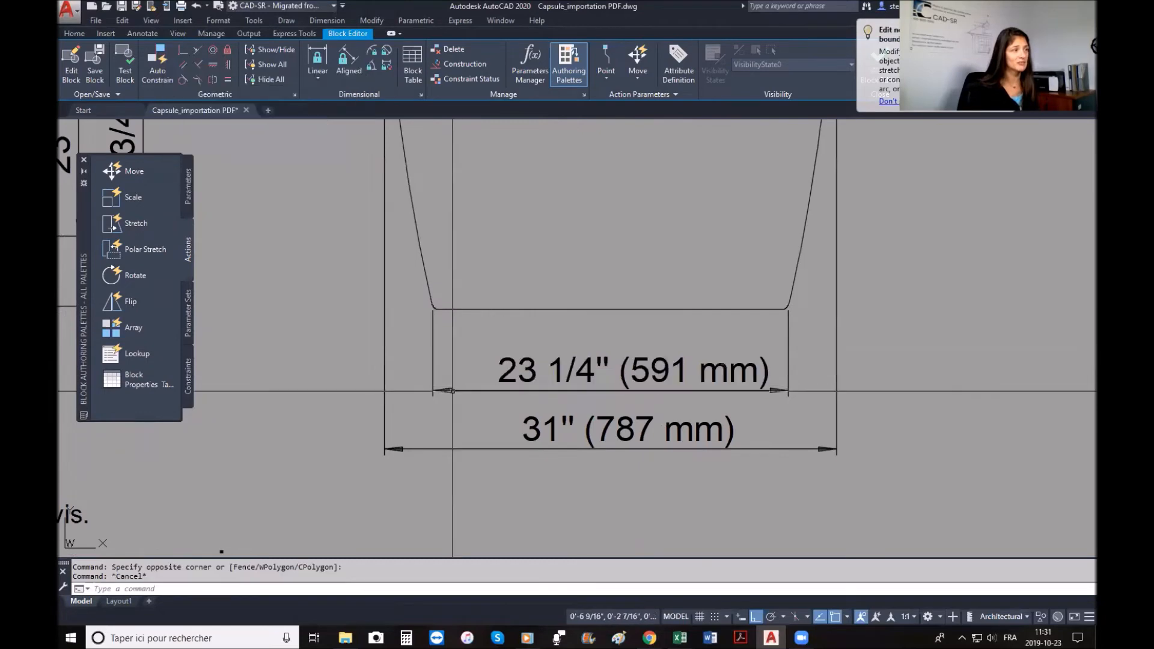
scroll(443, 389, up, 7)
scroll(445, 388, up, 5)
click(565, 409)
click(515, 380)
key(Escape)
click(507, 298)
click(360, 418)
scroll(361, 417, down, 10)
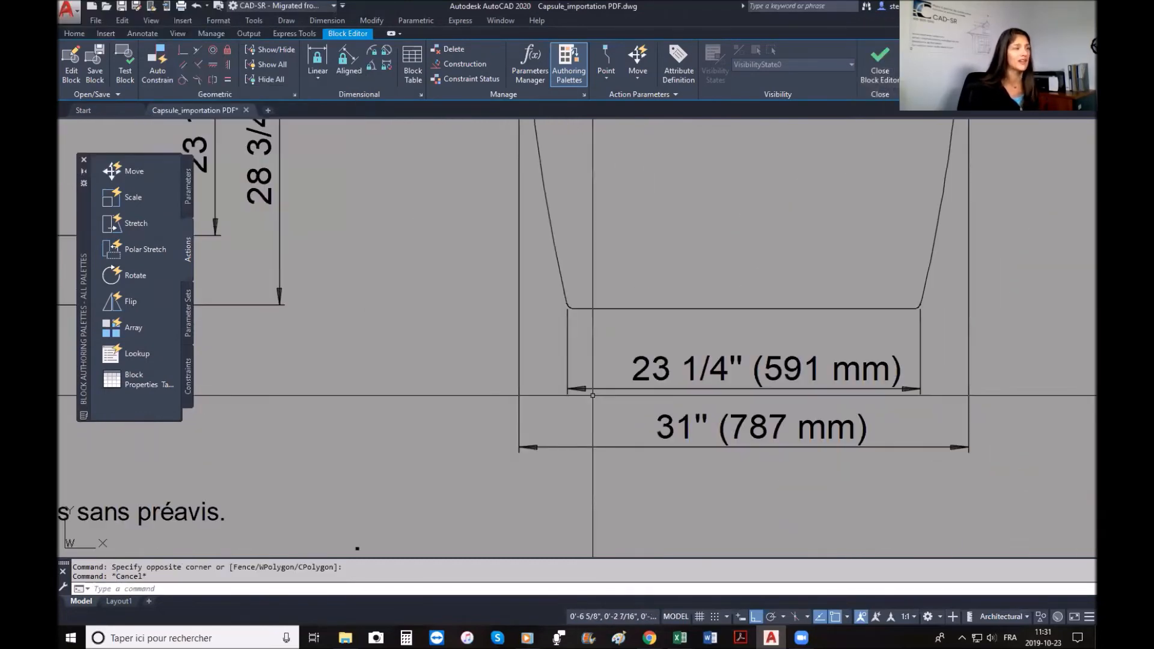
Delete the end view's two width dimensions along with the notes and footer texts, and close the Block Editor.
click(755, 425)
click(471, 373)
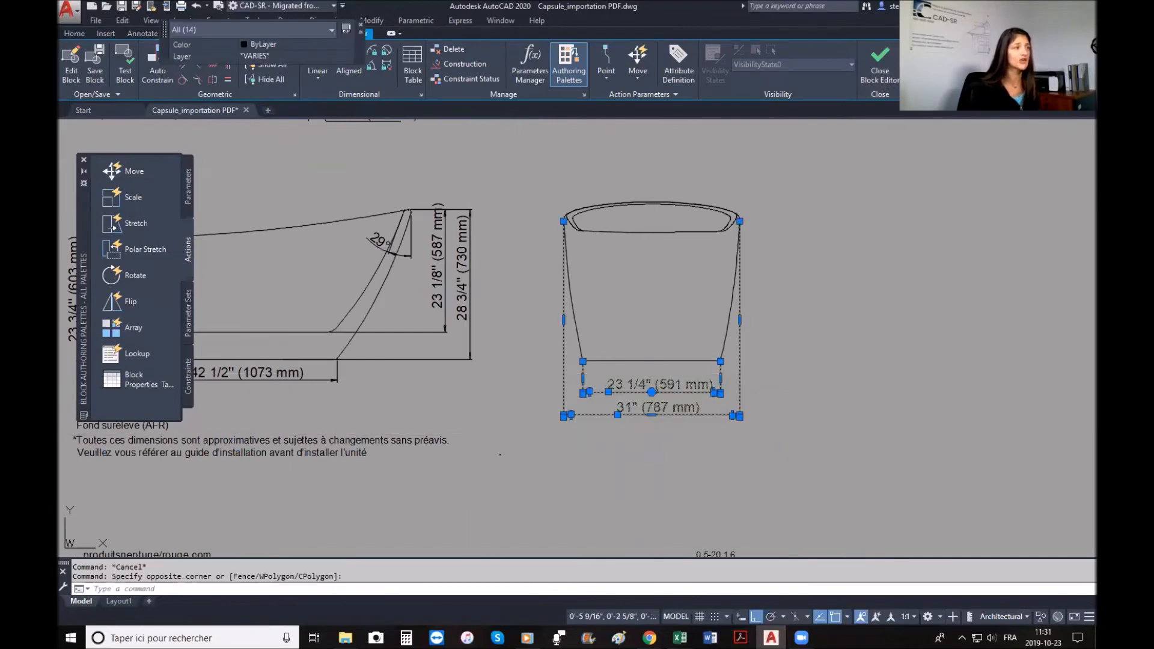
scroll(621, 394, down, 4)
click(749, 412)
click(360, 488)
key(Delete)
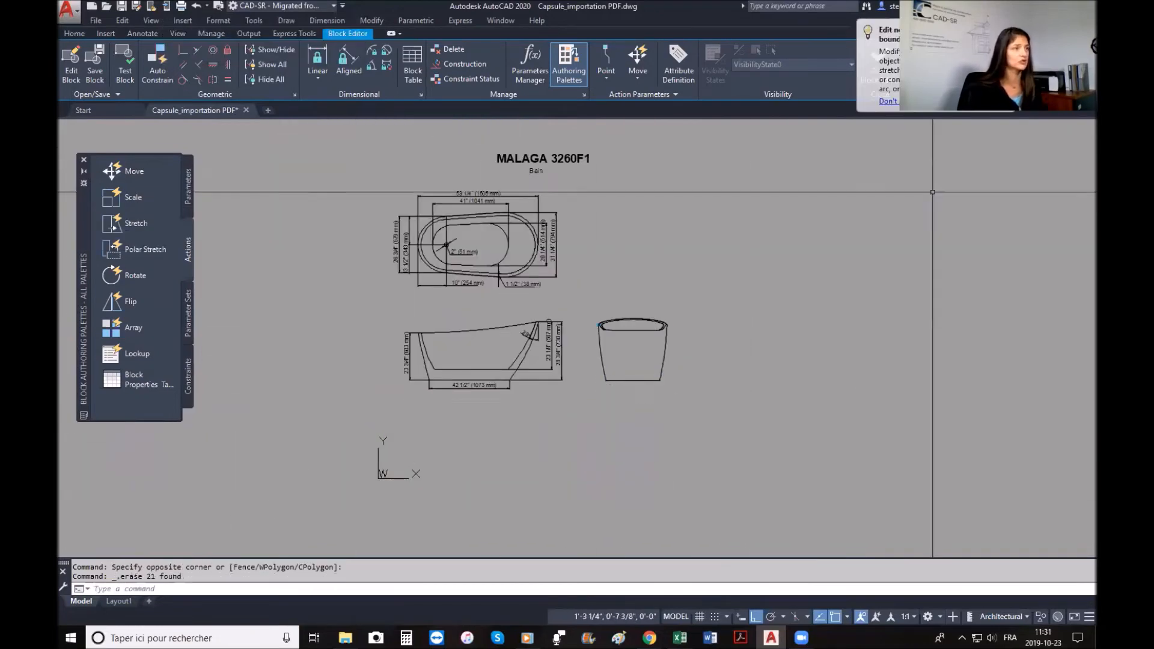
click(880, 60)
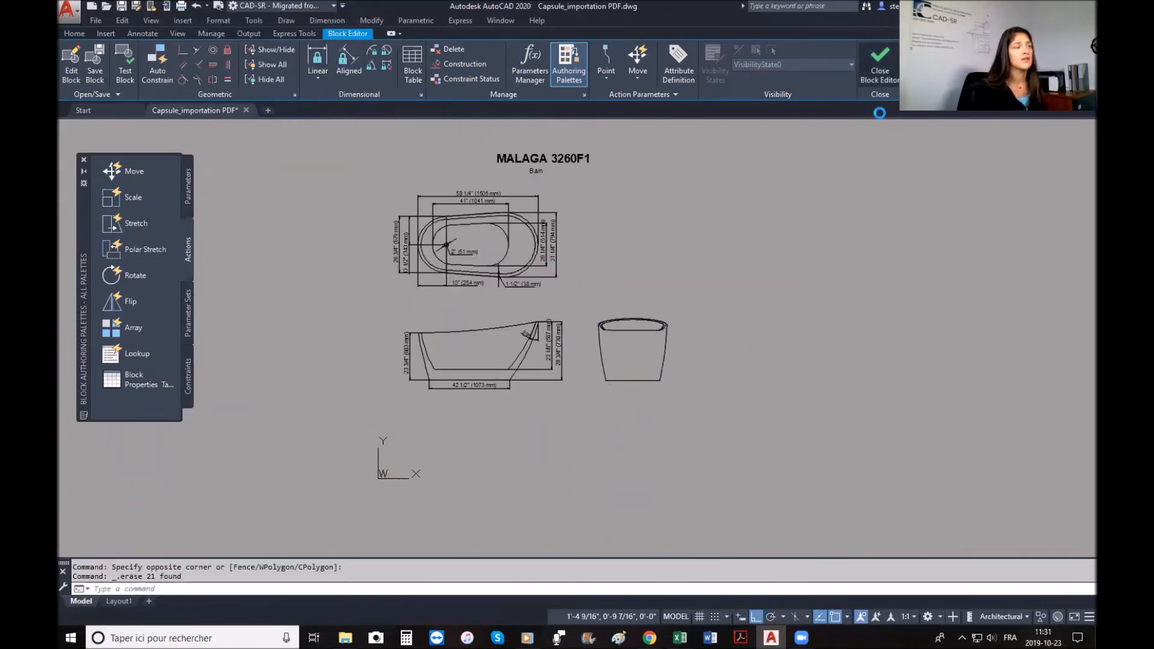
Compare the newly imported block's size with the enlarged Malaga sheet and the cleaned-up tub views beside it.
click(556, 291)
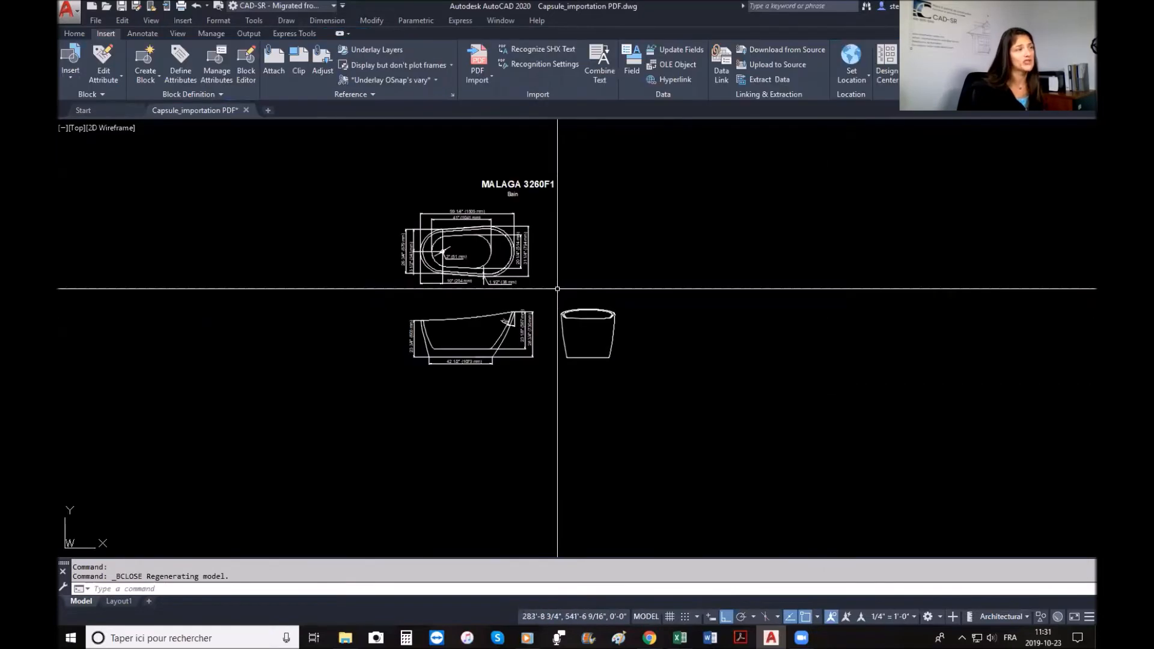
click(287, 519)
scroll(650, 380, down, 2)
key(Escape)
scroll(682, 360, down, 3)
scroll(684, 361, down, 4)
scroll(415, 340, up, 4)
middle_drag(474, 350, 742, 317)
scroll(740, 317, down, 2)
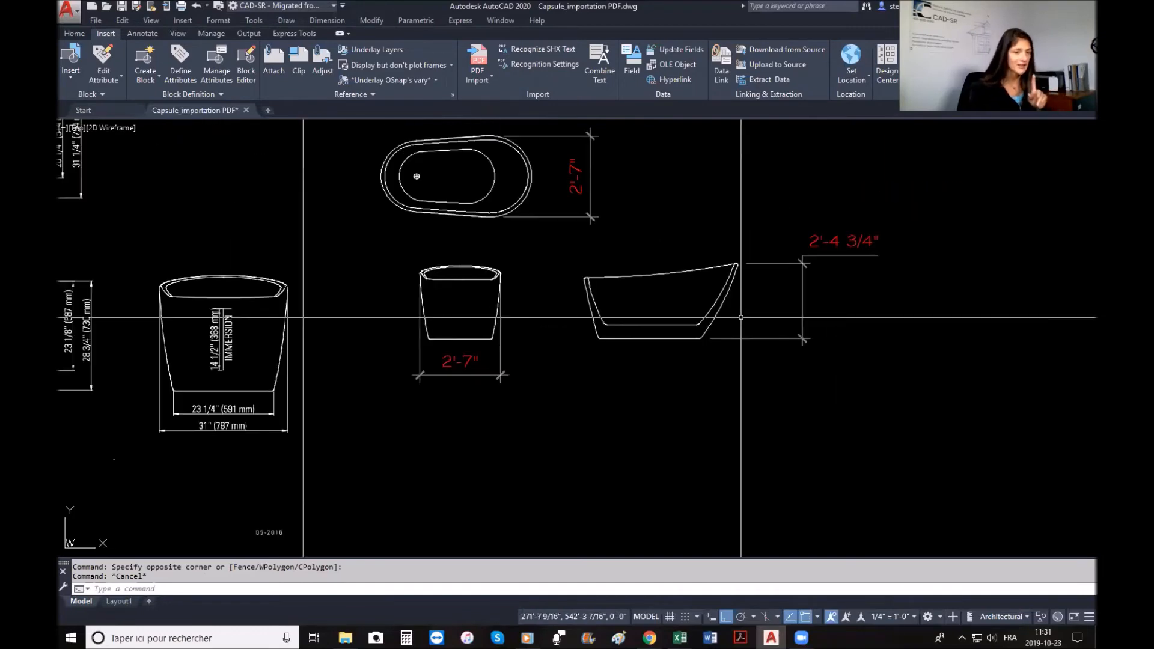
scroll(505, 328, down, 4)
scroll(379, 349, up, 2)
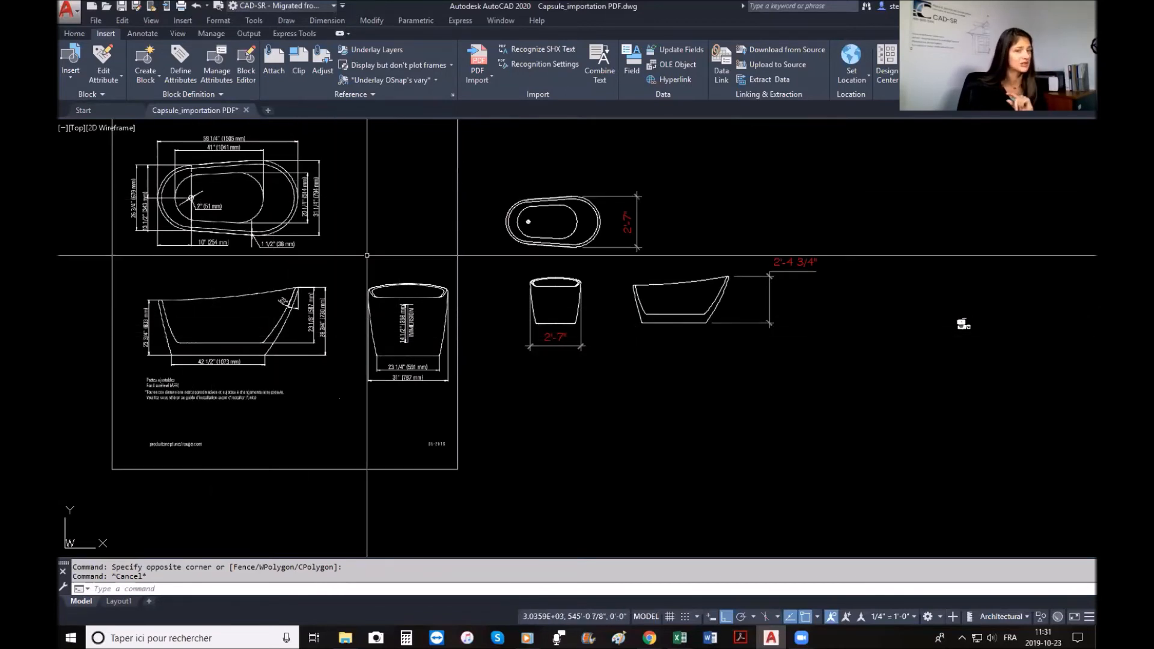
Inspect the cleaned-up plan and end views of the tub.
click(580, 211)
click(540, 226)
key(Escape)
scroll(595, 265, up, 2)
click(557, 253)
click(524, 321)
key(Escape)
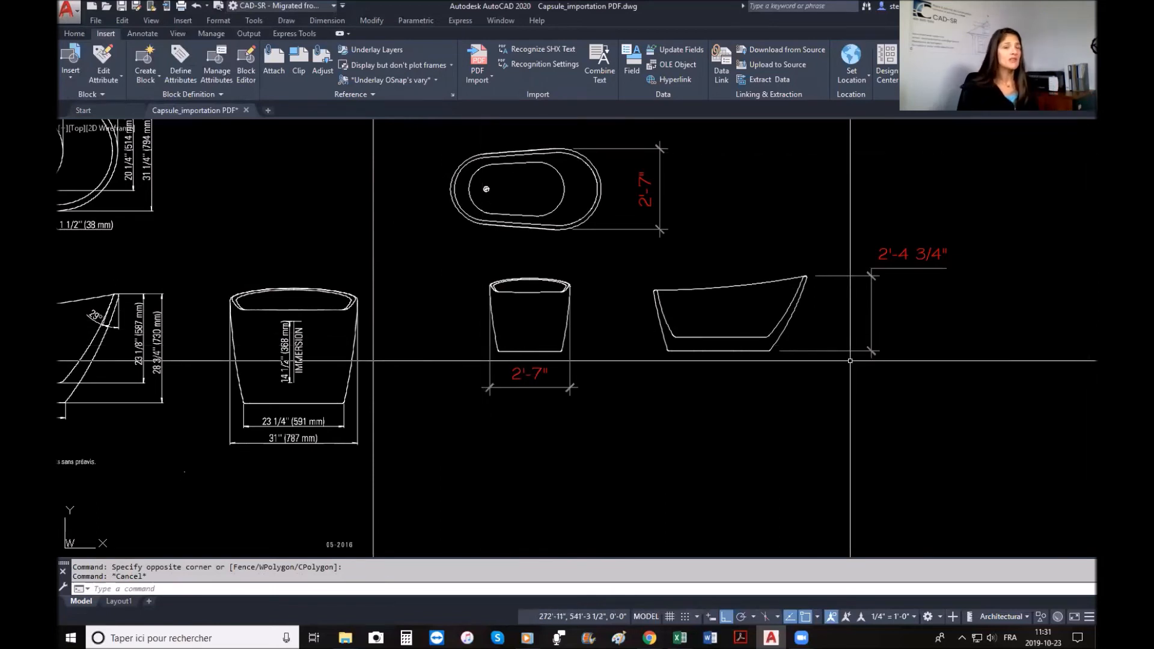
Import page 1 of maibec-moulure-de-depart-metallique-specifications-techniques.pdf as a block at scale 1, in the empty area beside the tub drawings.
scroll(849, 275, down, 4)
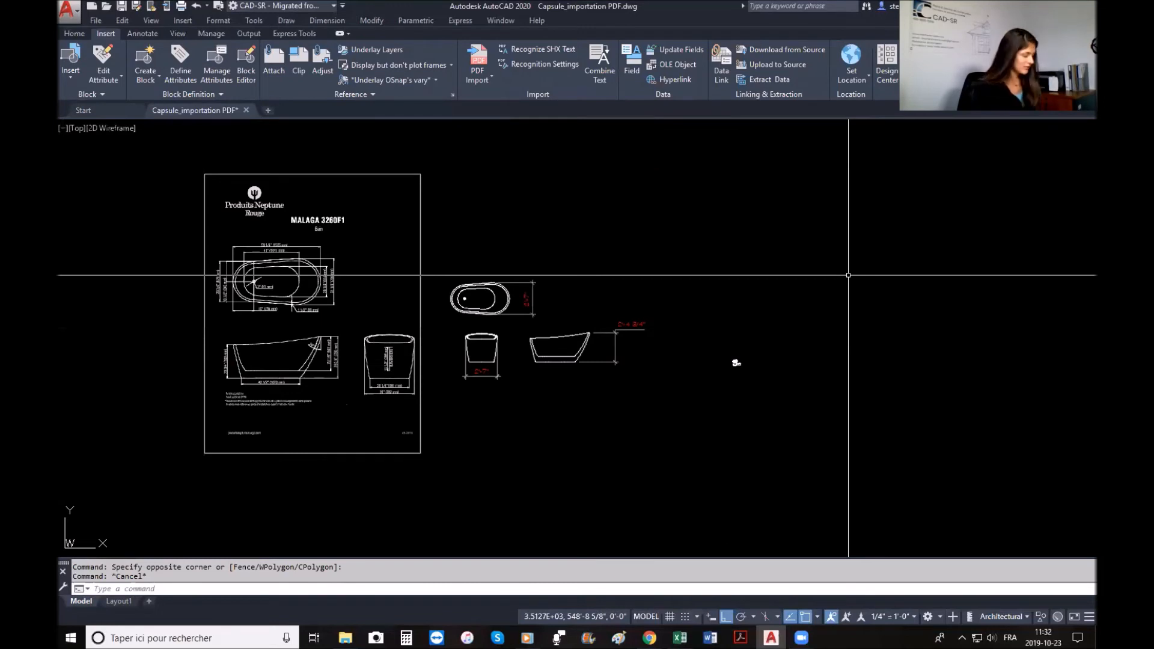
click(477, 63)
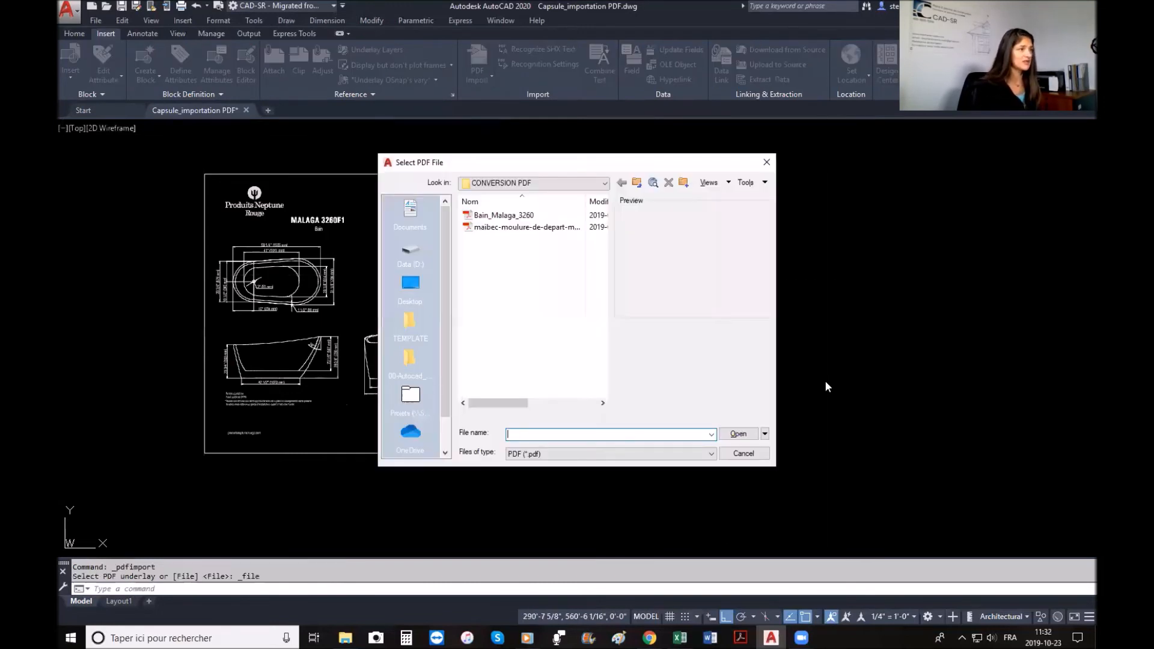
click(506, 227)
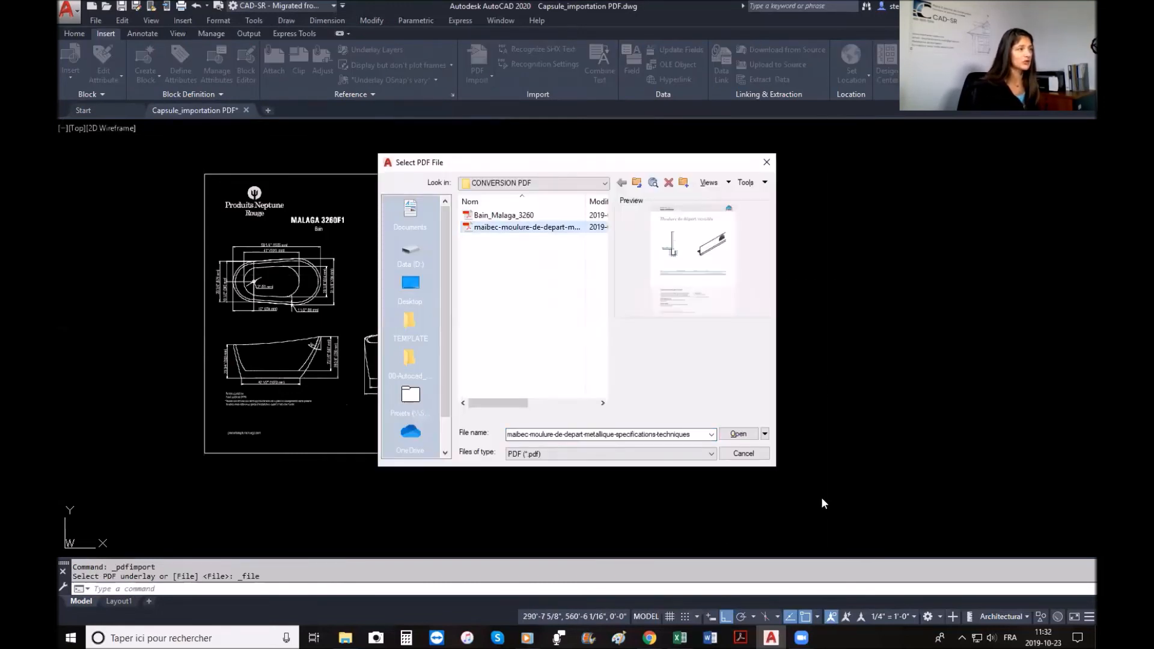
click(738, 433)
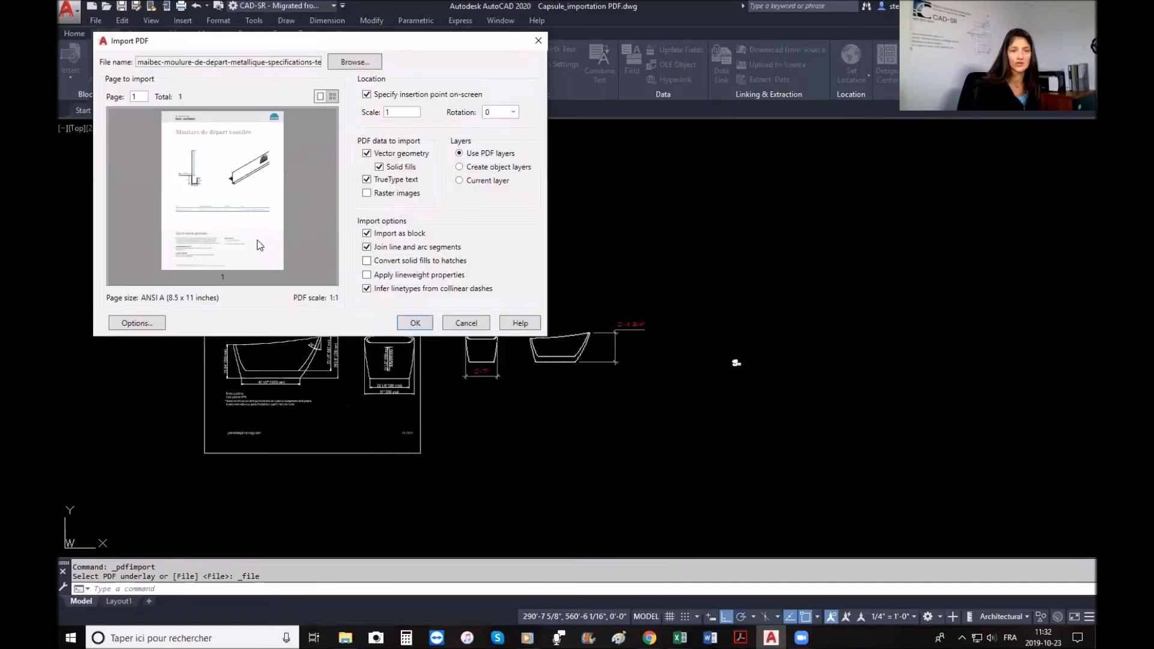
click(414, 323)
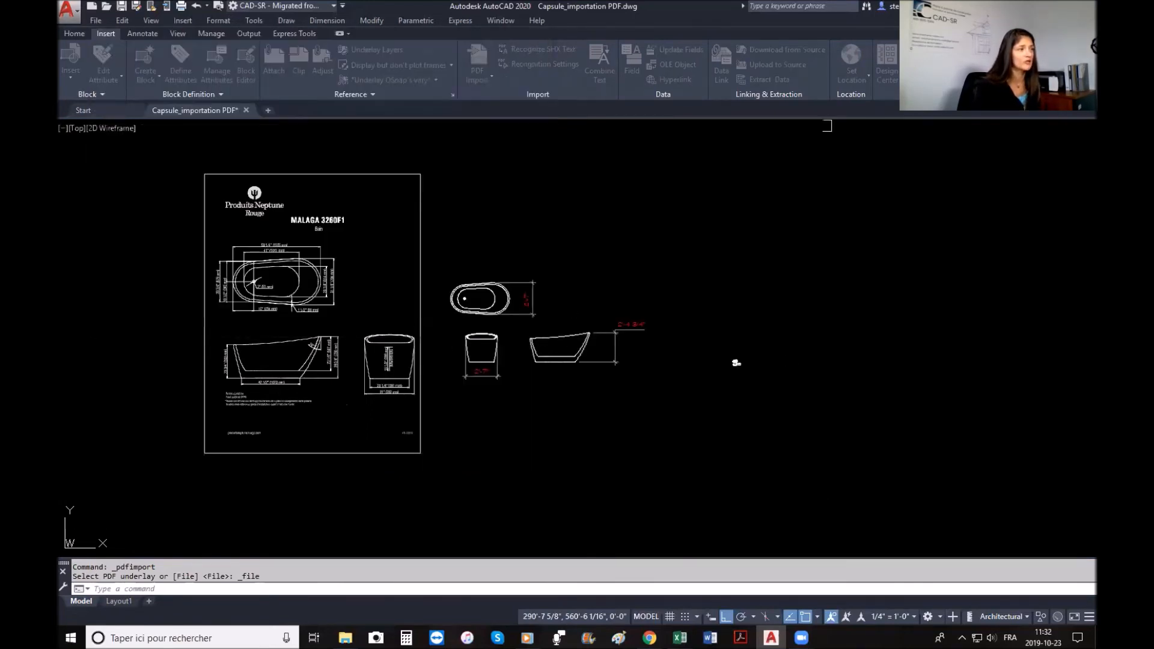
click(823, 380)
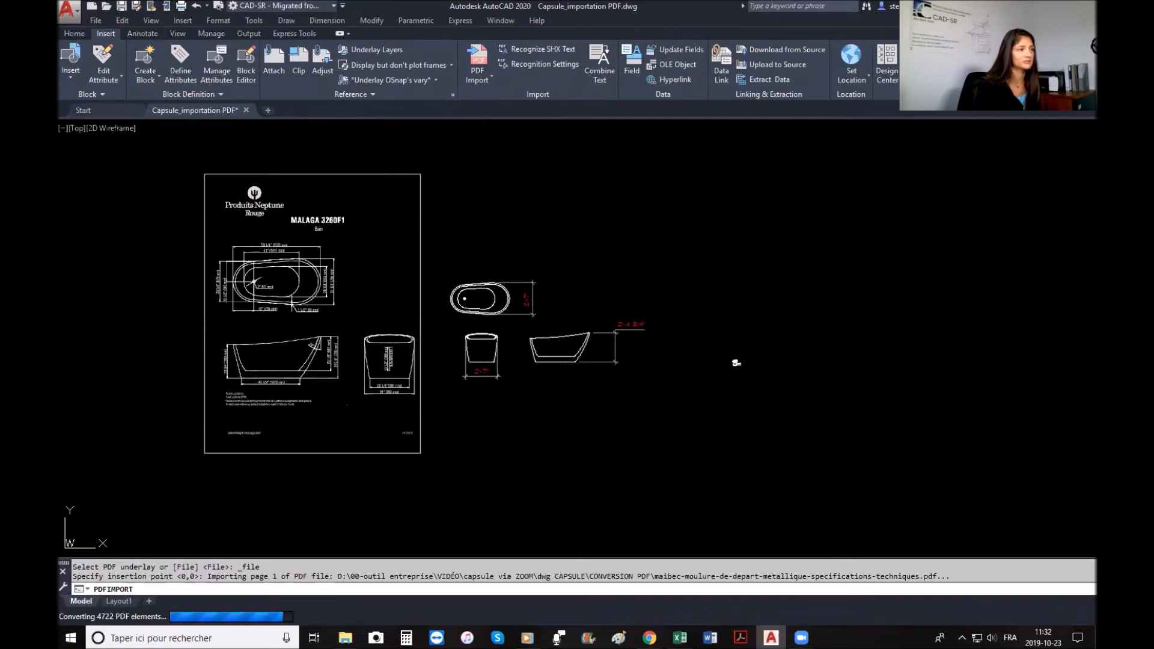
Examine the dimensioned profile and overall sheet of the imported starter moulding PDF.
scroll(481, 319, up, 8)
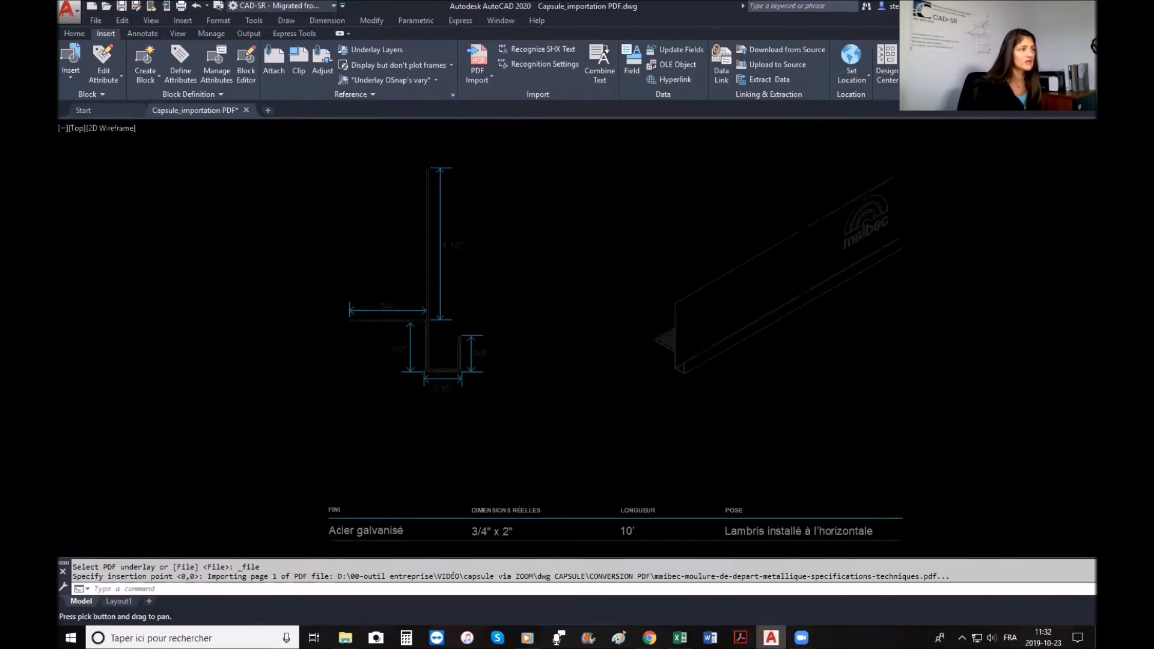
click(541, 283)
click(484, 395)
key(Escape)
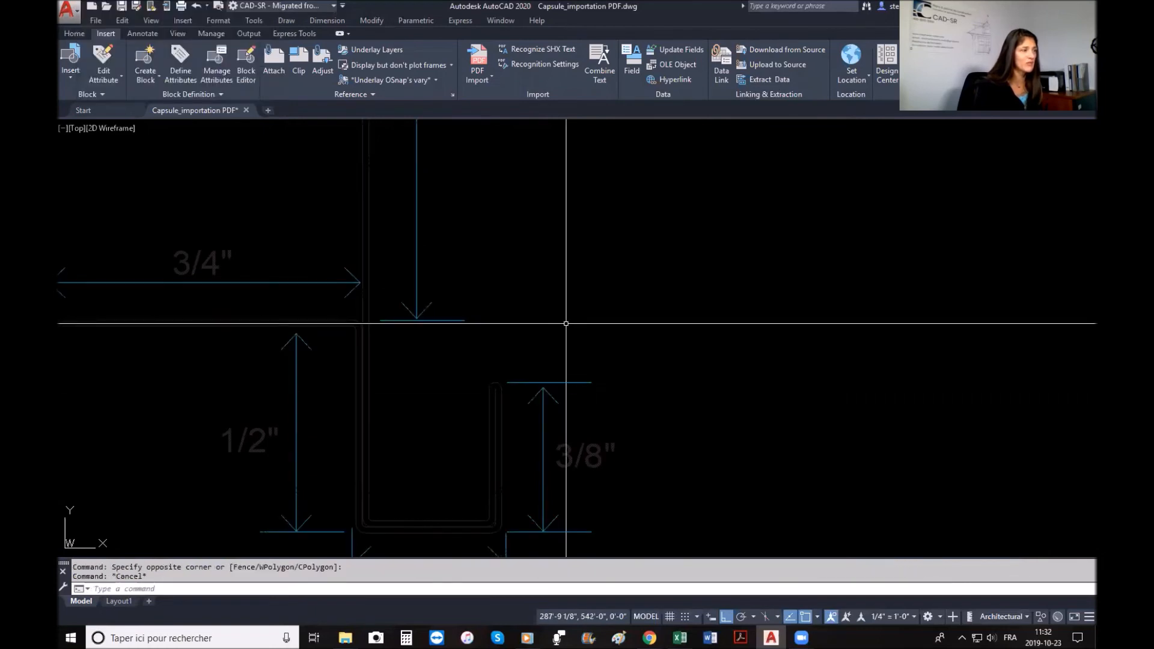
scroll(556, 322, down, 8)
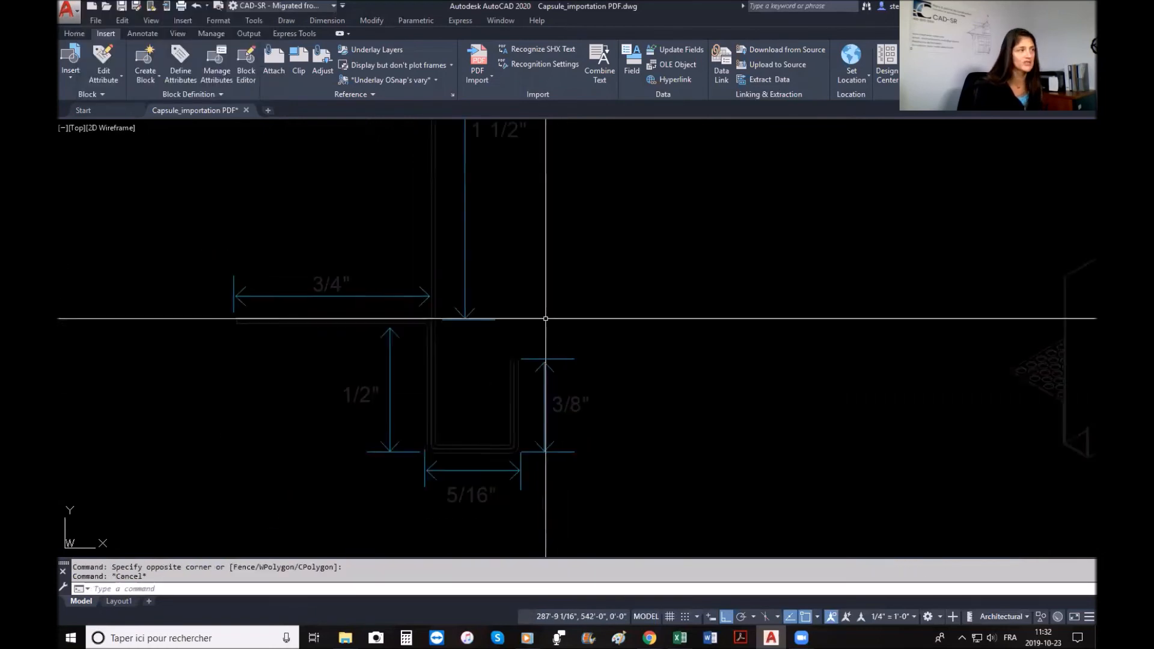
middle_drag(725, 332, 719, 326)
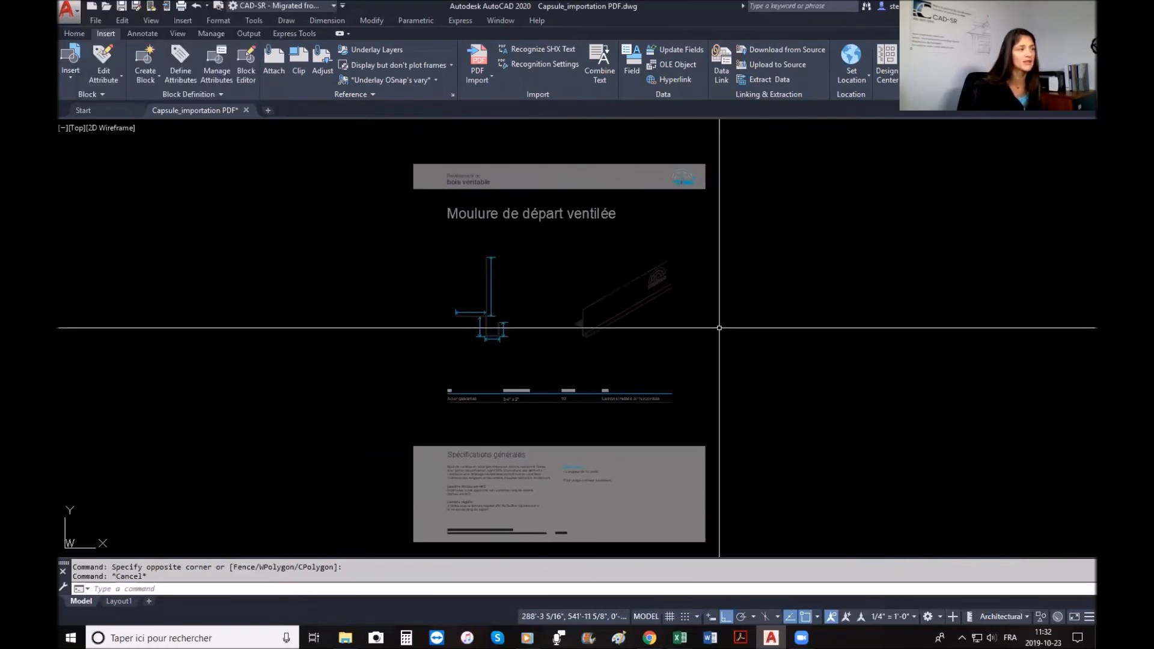